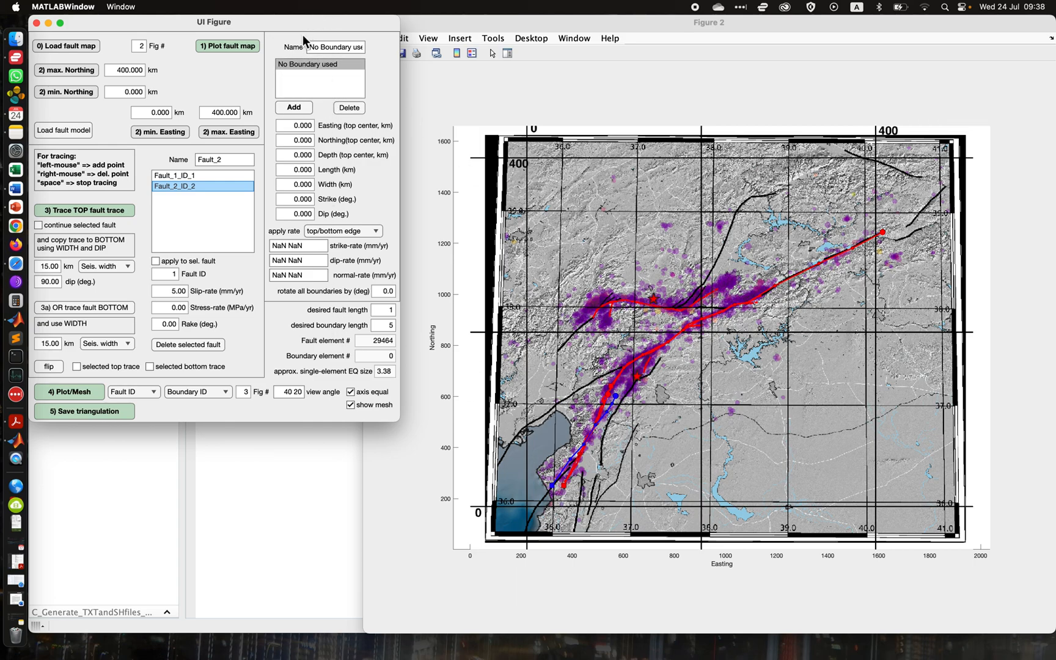
Rename the "No Boundary used" entry as Bottom_BoundarySurface
left_click(331, 50)
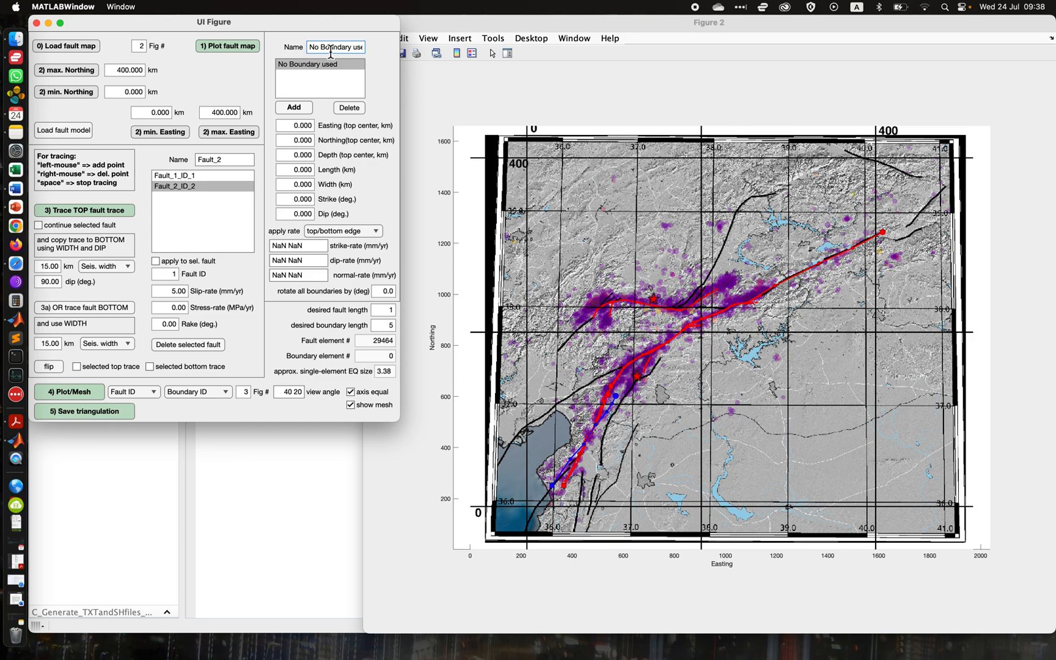
key("super+a")
type("Bottom_")
type("Boundary")
type("Surfac")
type("e")
key("Return")
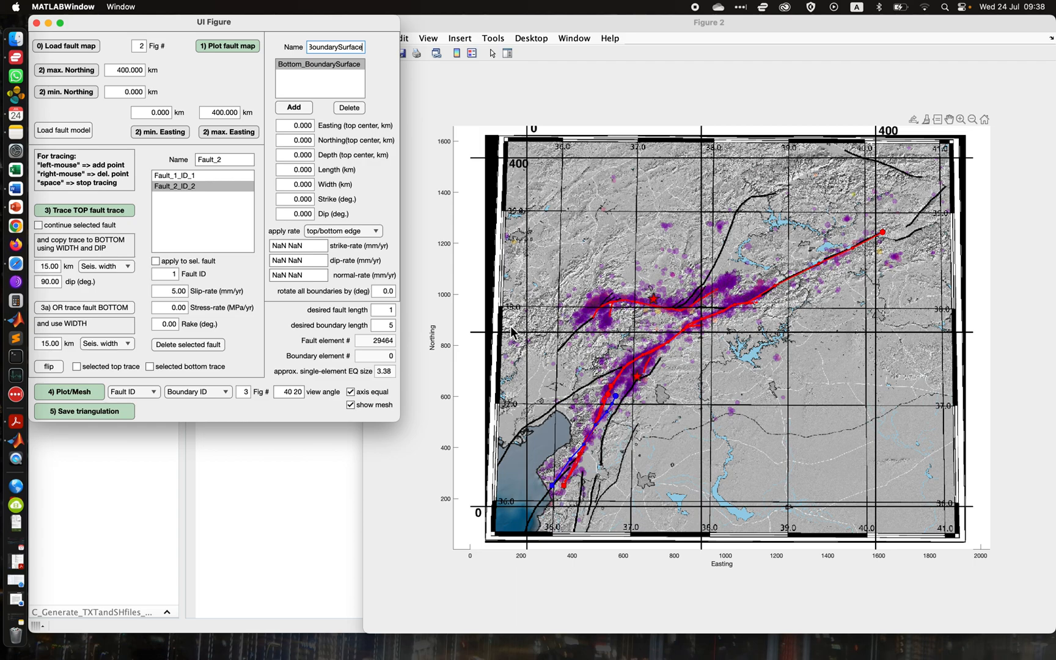
Set the bottom boundary surface's top-center northing to 200 km and its depth to -20 km
left_click(297, 140)
type("200")
left_click(282, 155)
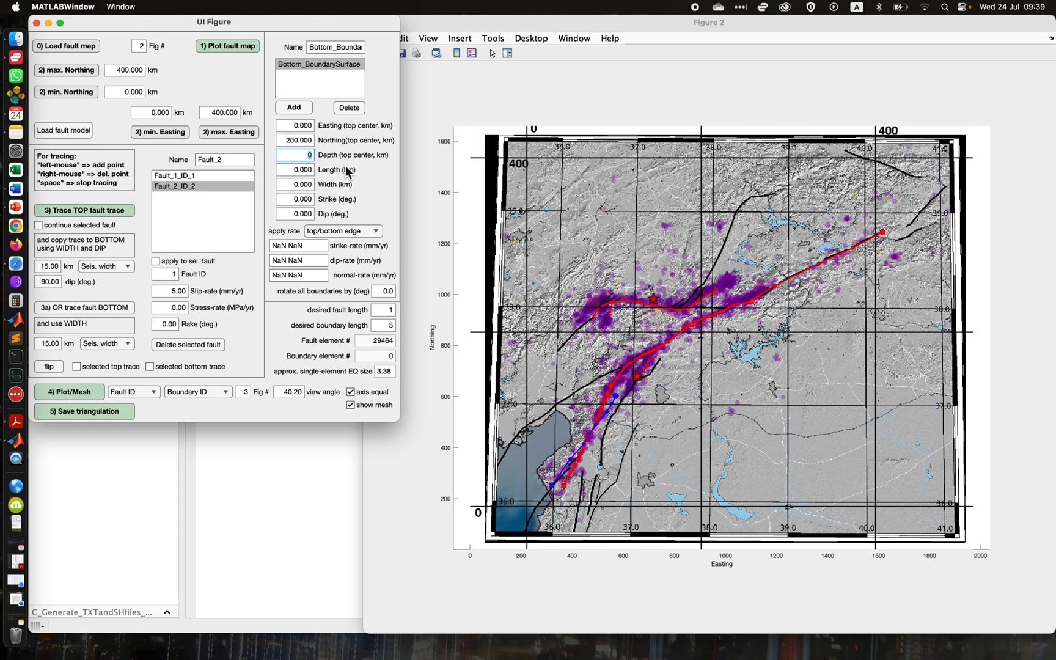
type("20")
key("Return")
Set both the length and the width of the bottom boundary surface to 400 km
left_click(296, 171)
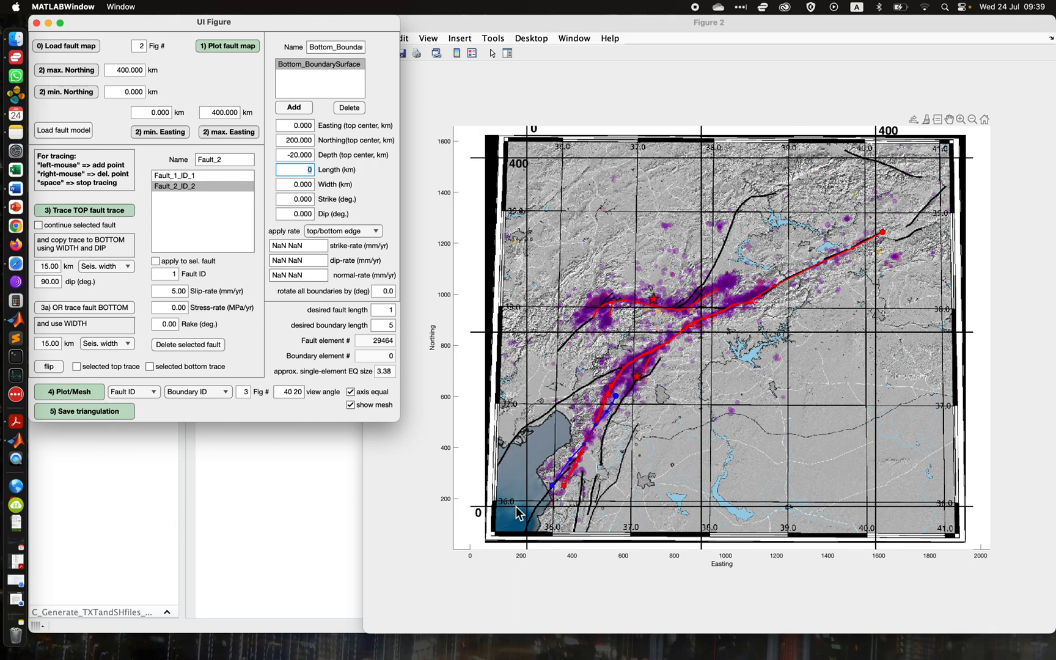
type("400")
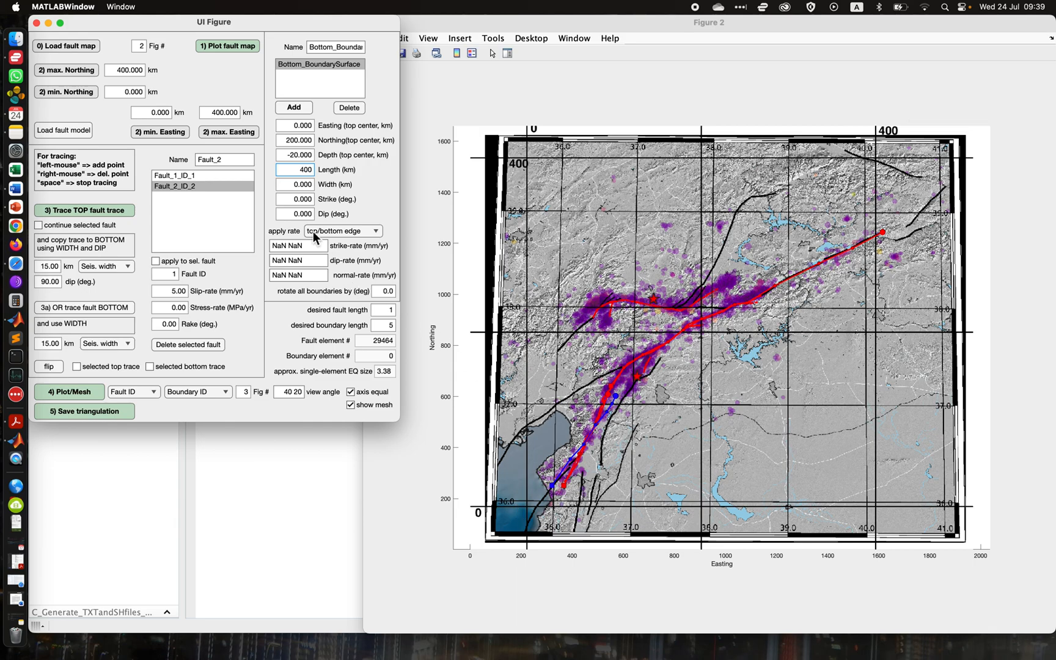
double_click(292, 184)
type("400")
key("Return")
Plot and mesh the faults with the bottom boundary surface, and examine the 3D figure from oblique and overhead angles
left_click(75, 392)
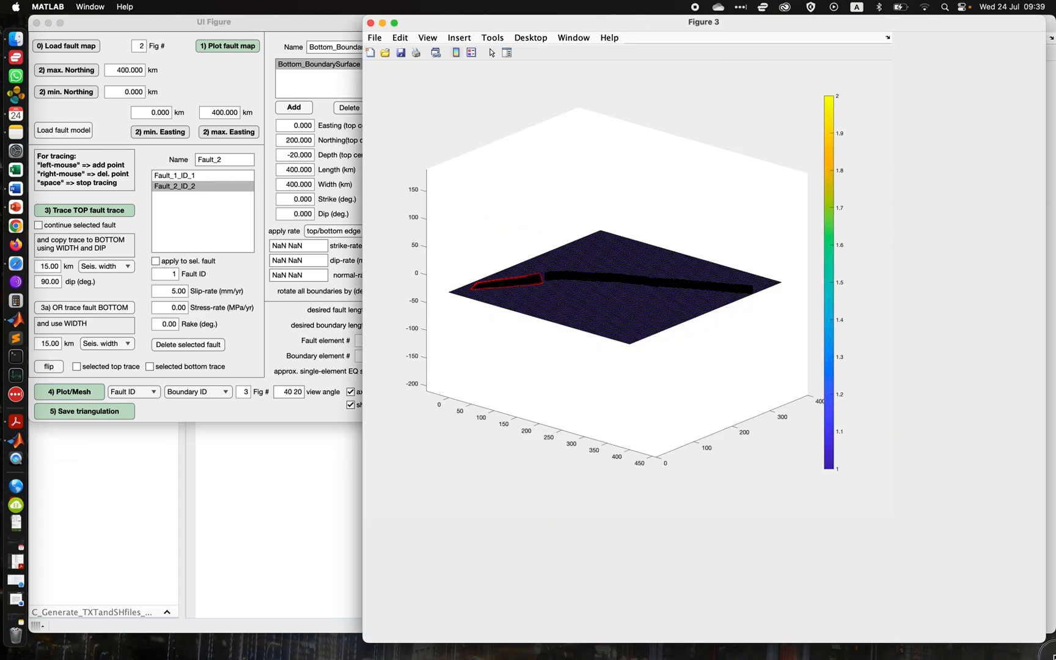
left_click_drag(636, 354, 670, 421)
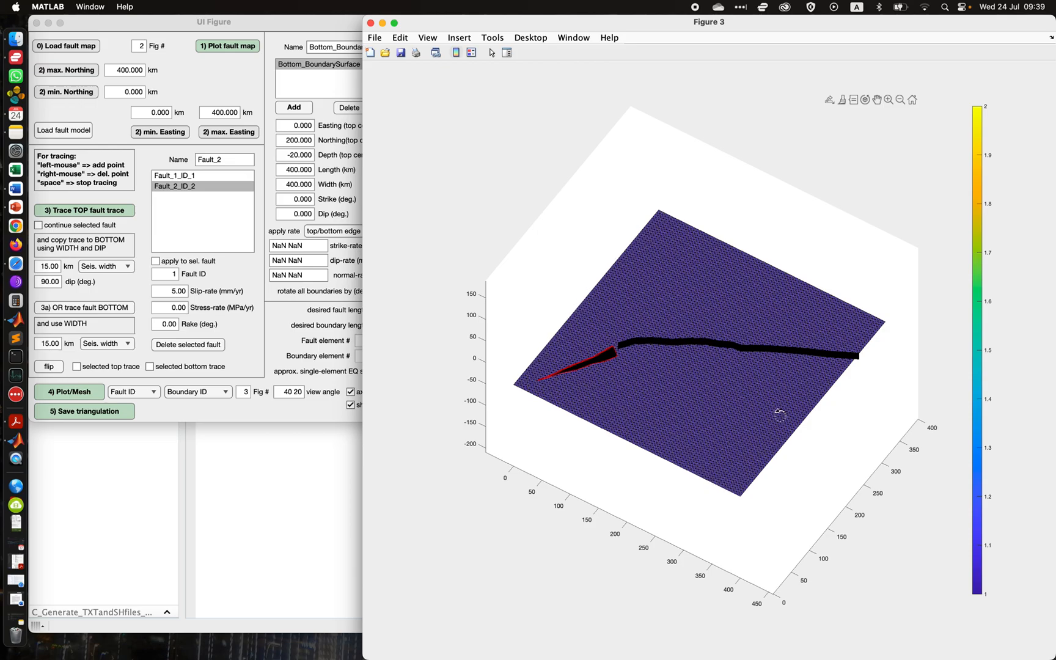
left_click_drag(672, 363, 809, 366)
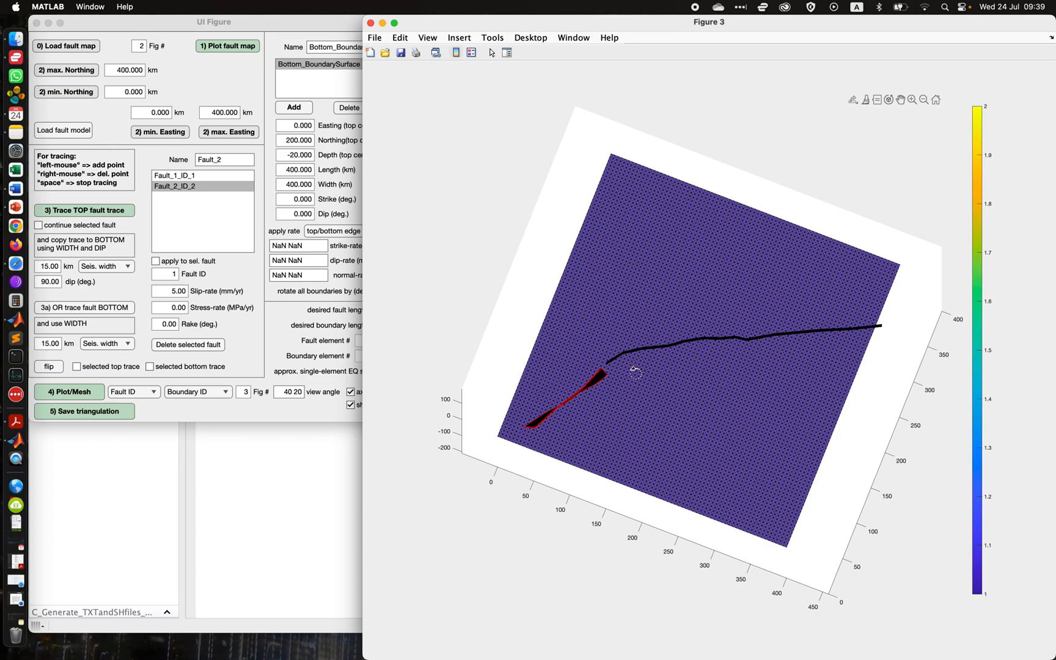
left_click_drag(605, 357, 694, 418)
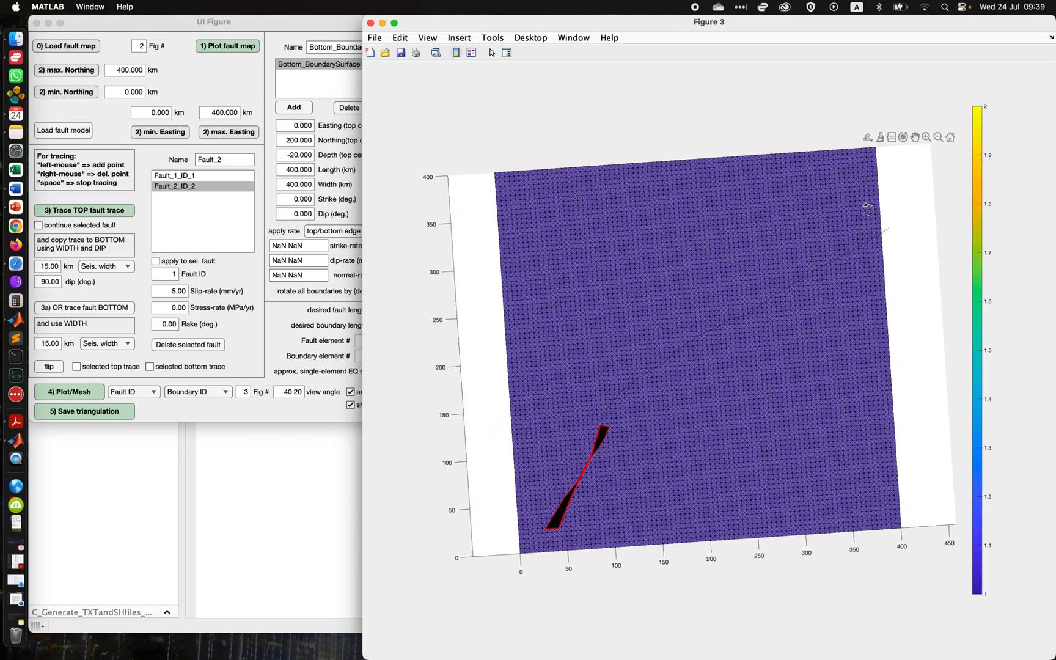
left_click_drag(787, 396, 797, 281)
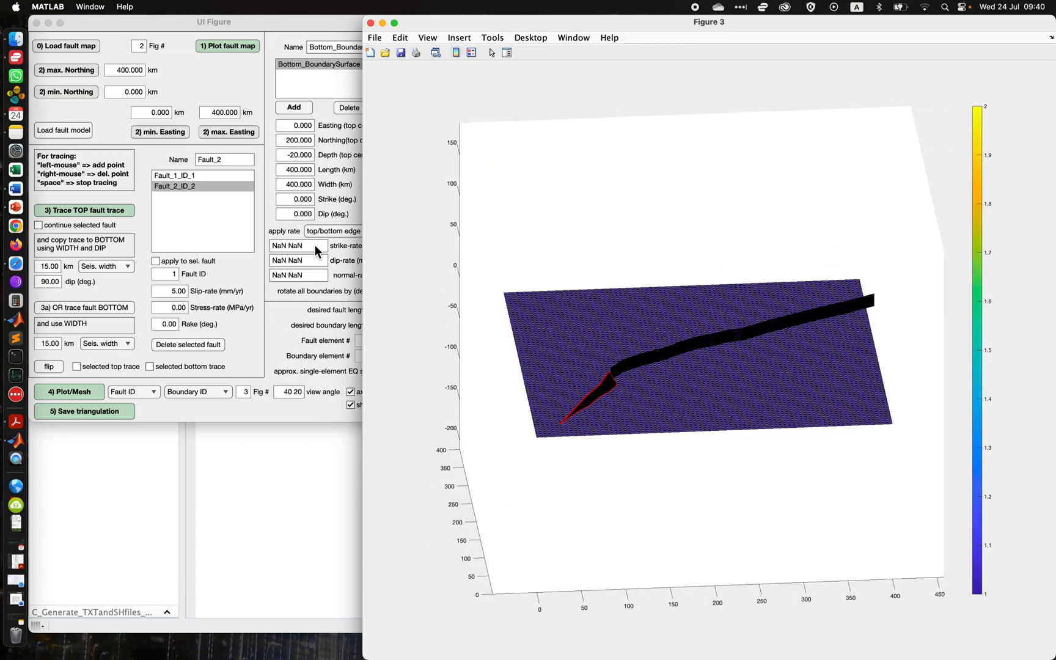
left_click(281, 333)
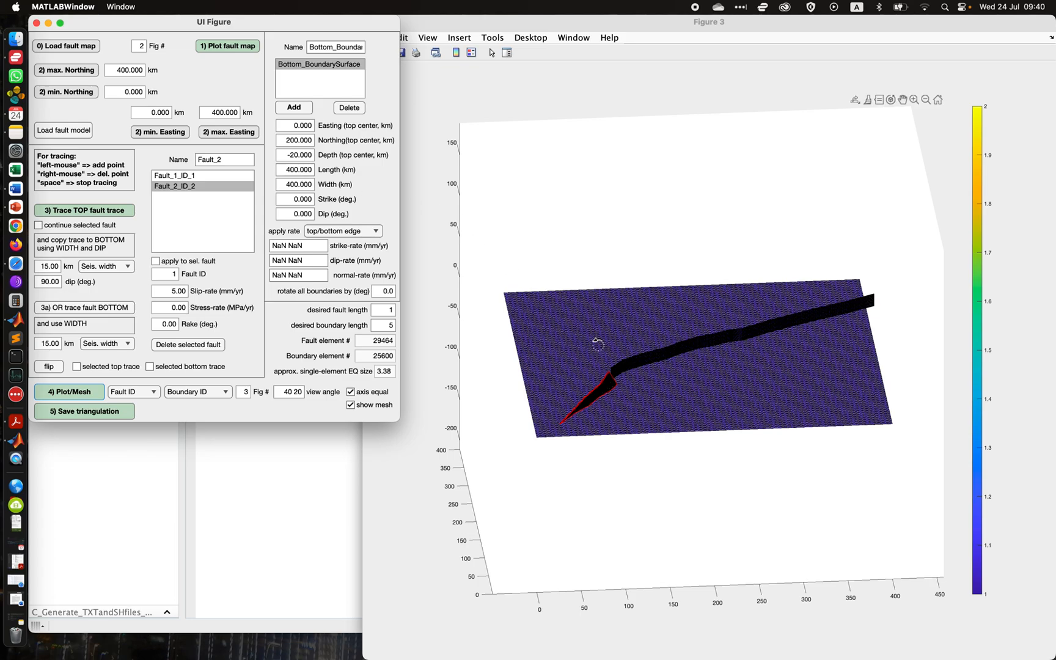
left_click(660, 436)
left_click_drag(660, 436, 645, 502)
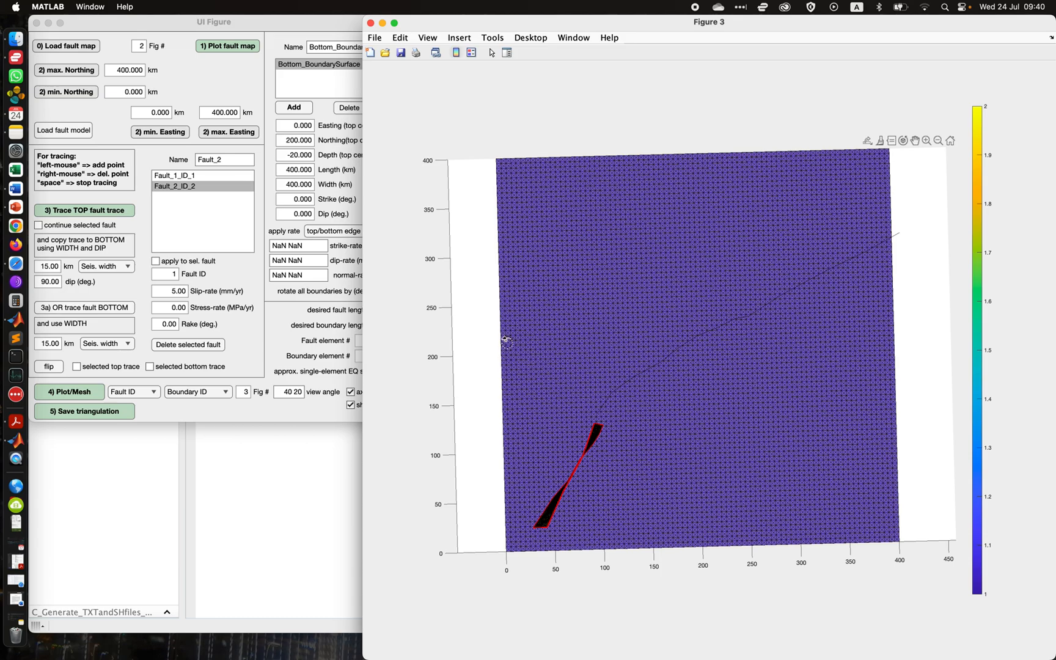
Set the boundary surface's top-center easting to -50 km and its width to 550 km, and mesh the model again
left_click(278, 338)
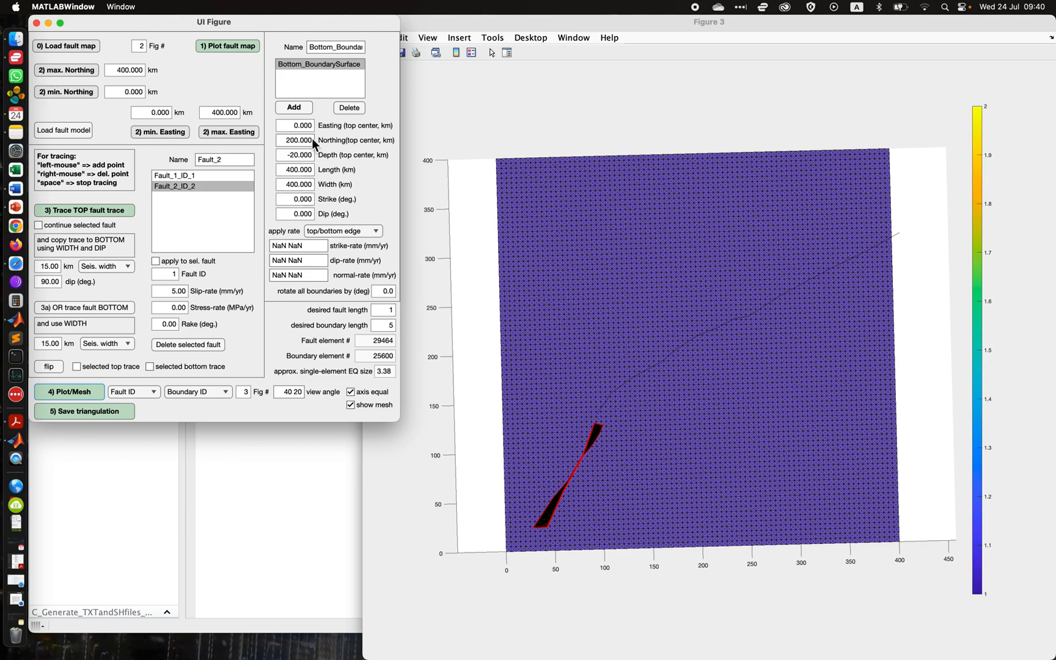
left_click(288, 125)
type("-")
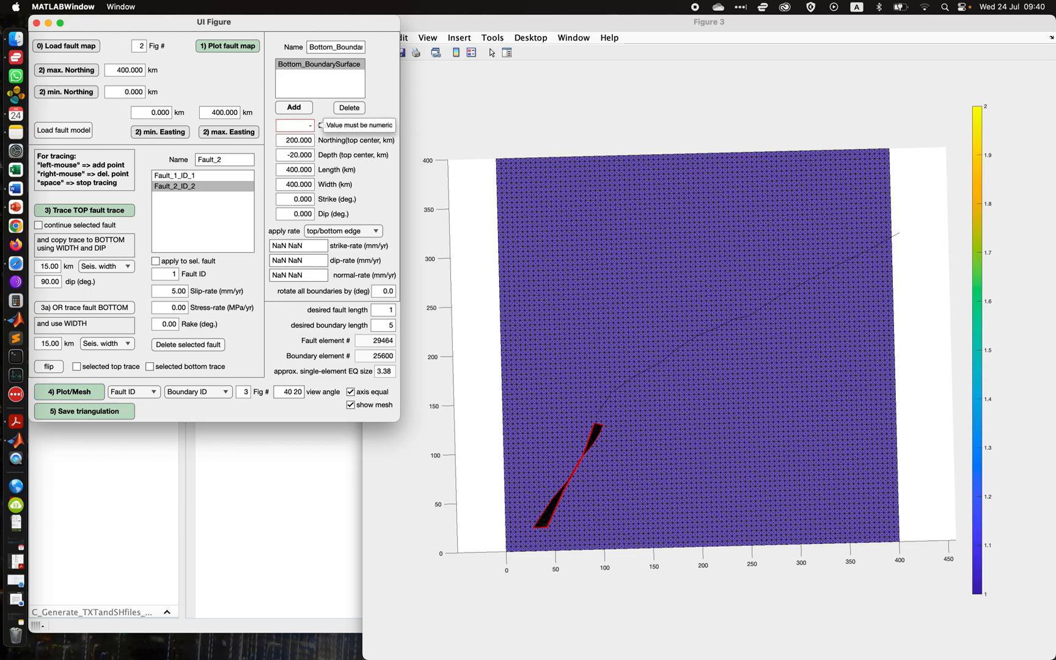
type("50")
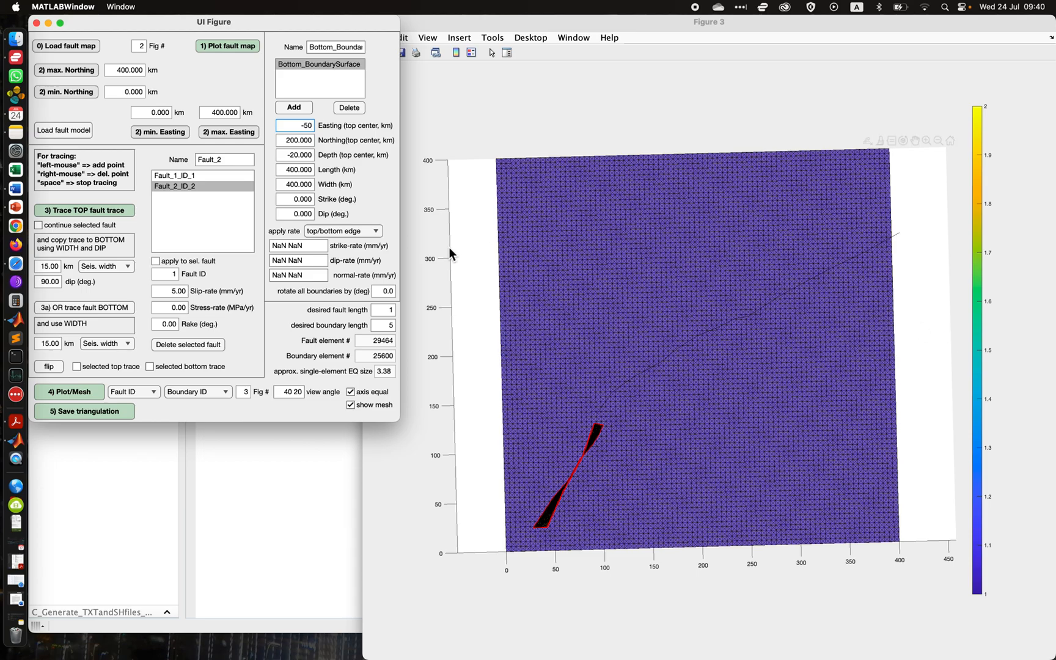
left_click(287, 185)
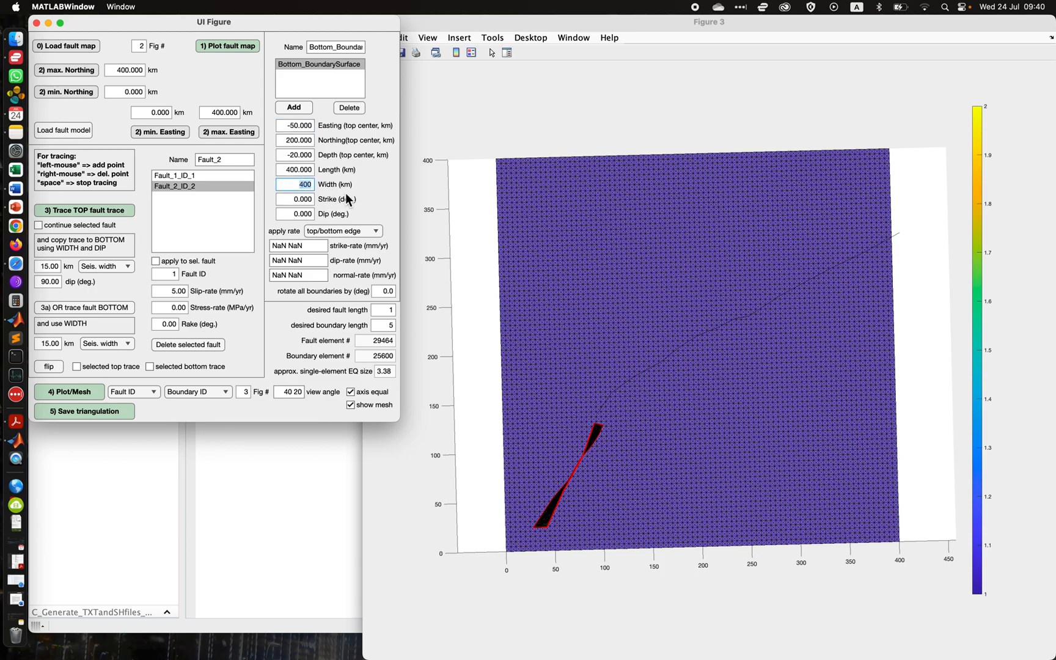
type("550")
left_click(384, 187)
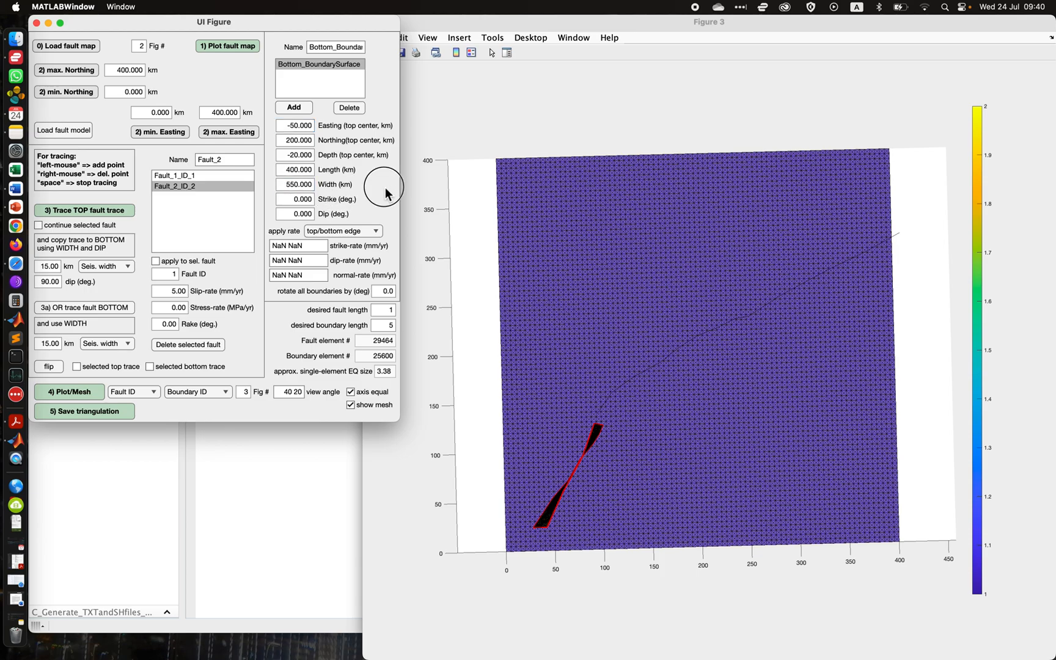
left_click(72, 395)
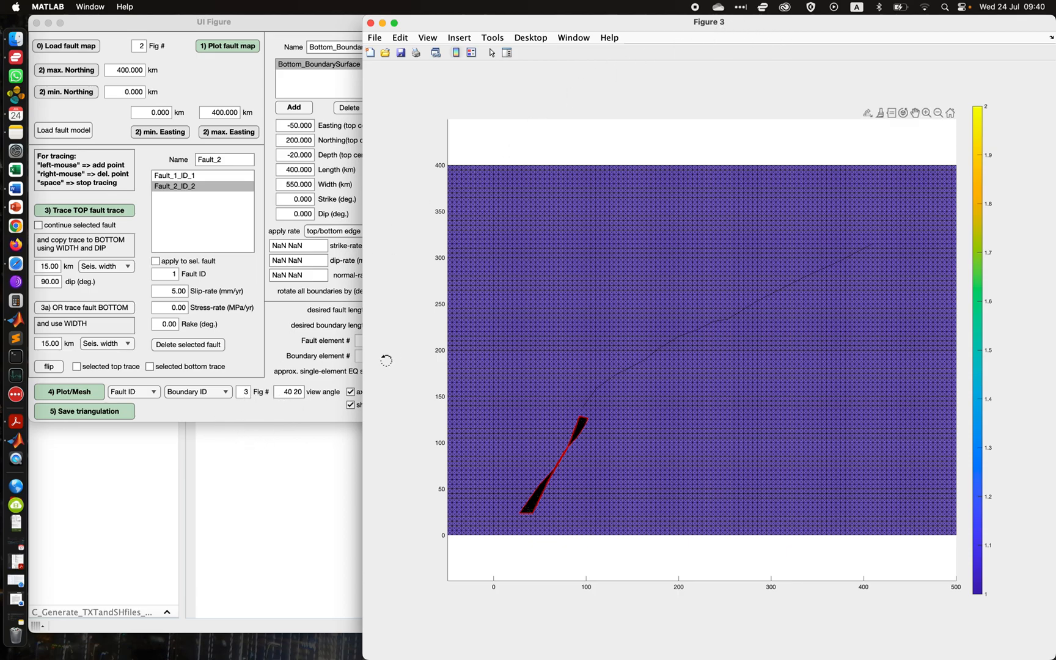
Set the plot's view angle to 0 90 and replot the mesh from above
left_click(285, 395)
left_click(285, 395)
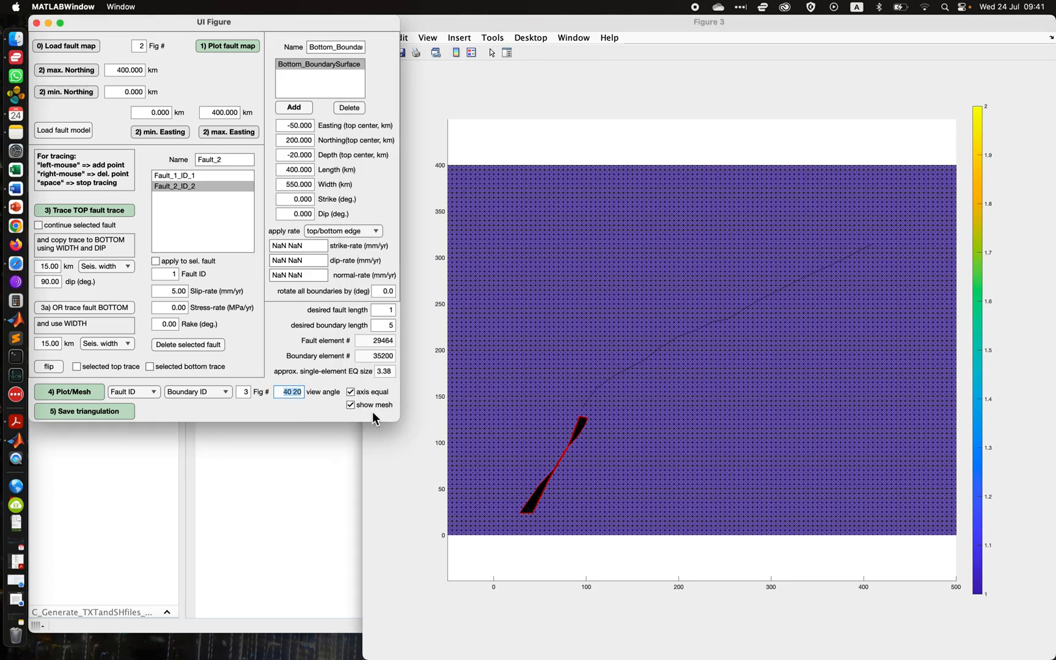
type("0 90")
left_click(90, 397)
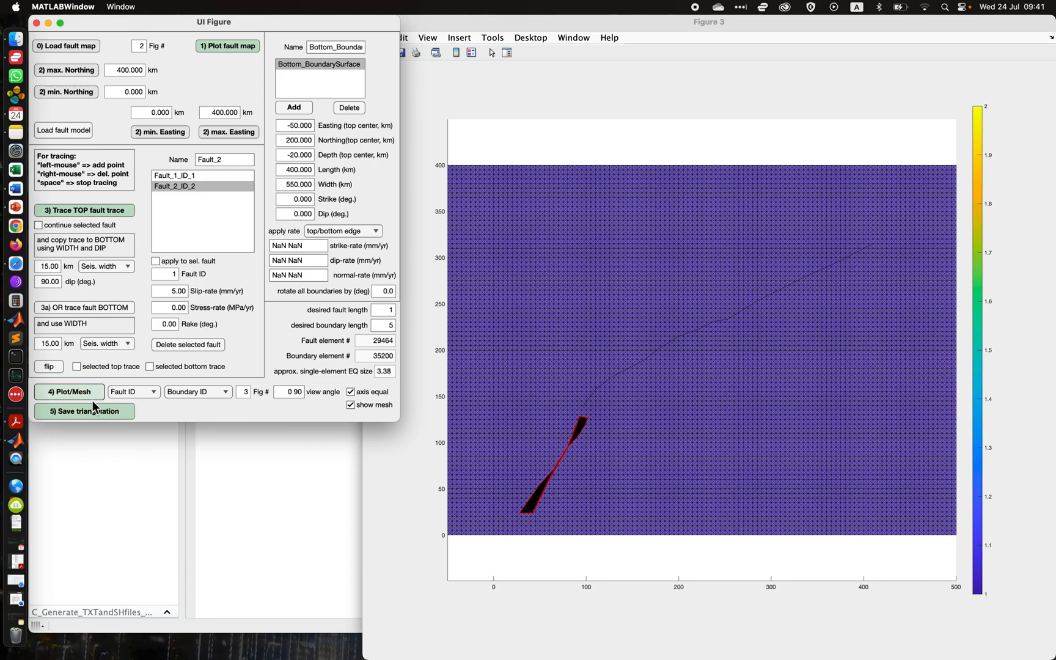
left_click(76, 402)
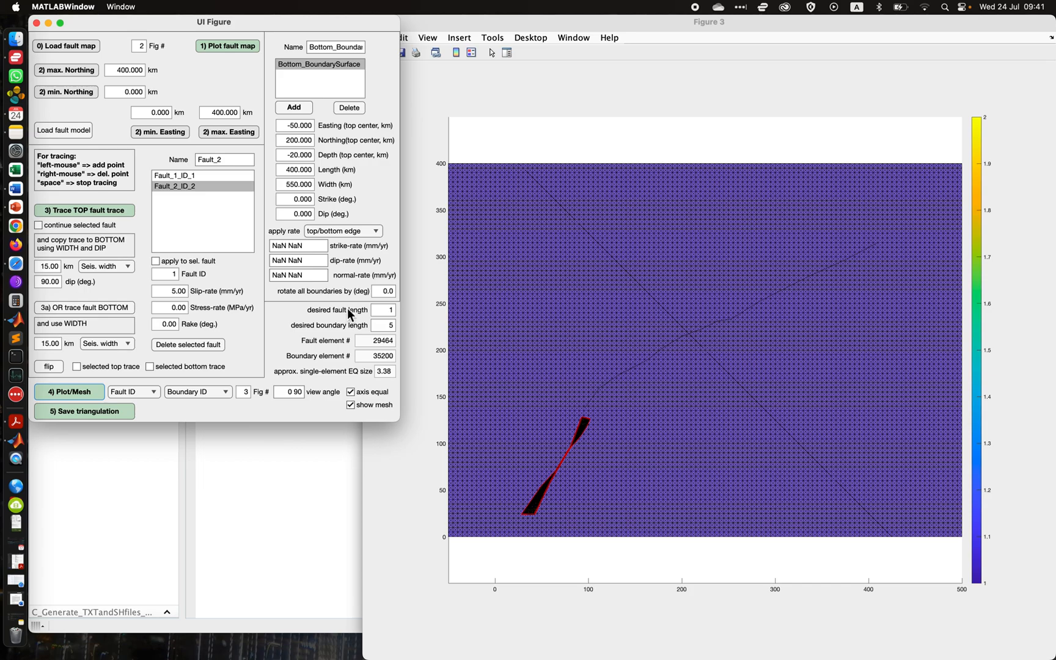
Coarsen the mesh by setting the desired fault length to 2 and boundary length to 8, and replot it
double_click(385, 310)
type("2")
double_click(388, 325)
type("8")
left_click(65, 393)
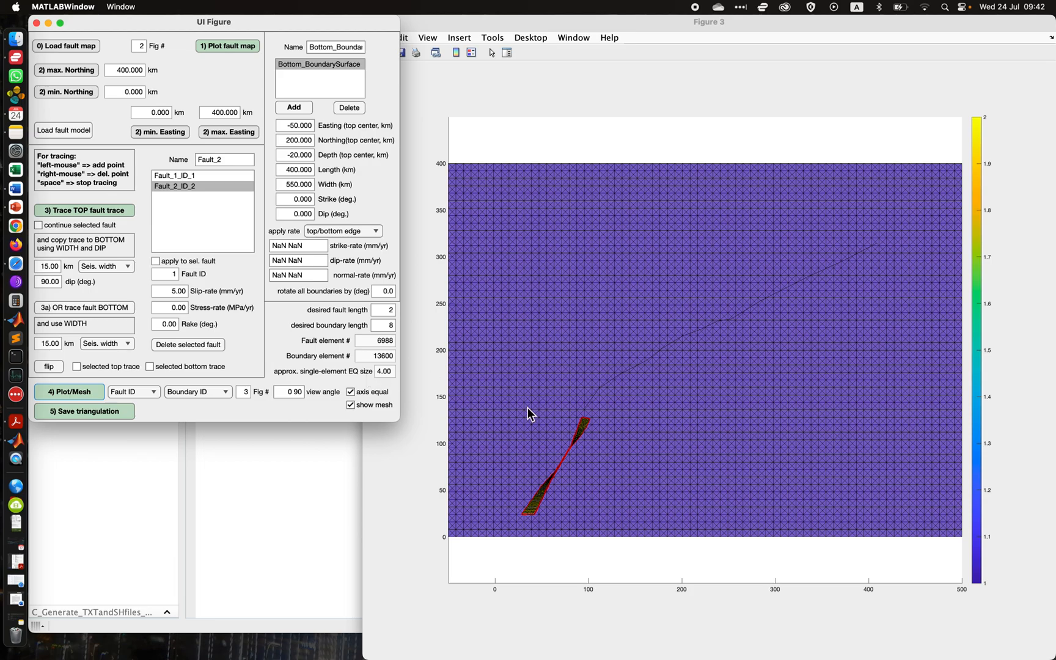
left_click(665, 403)
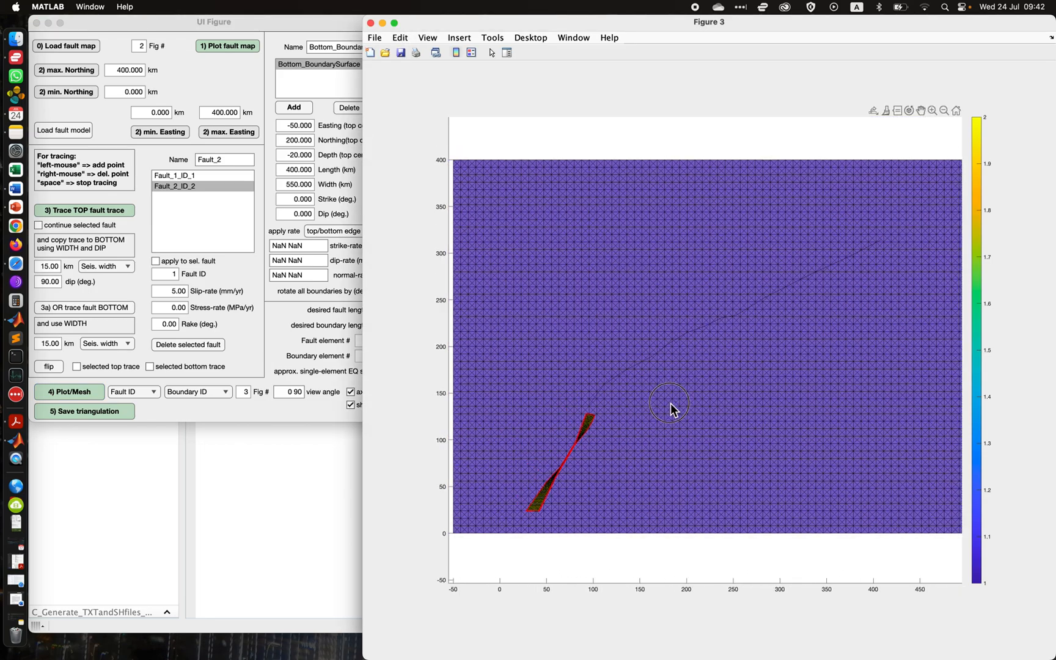
left_click(265, 344)
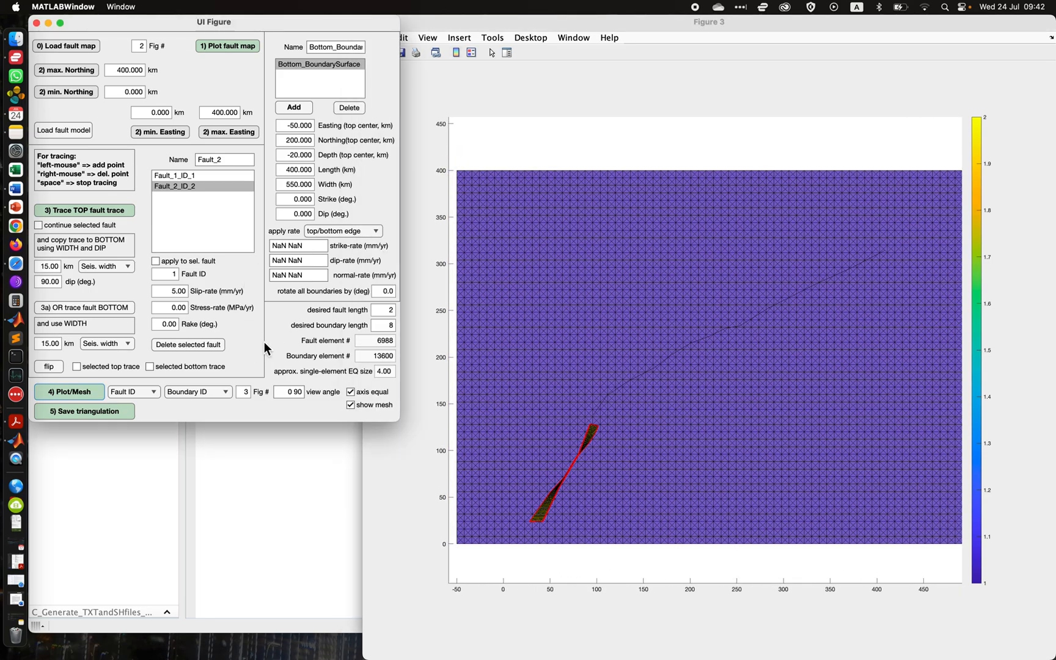